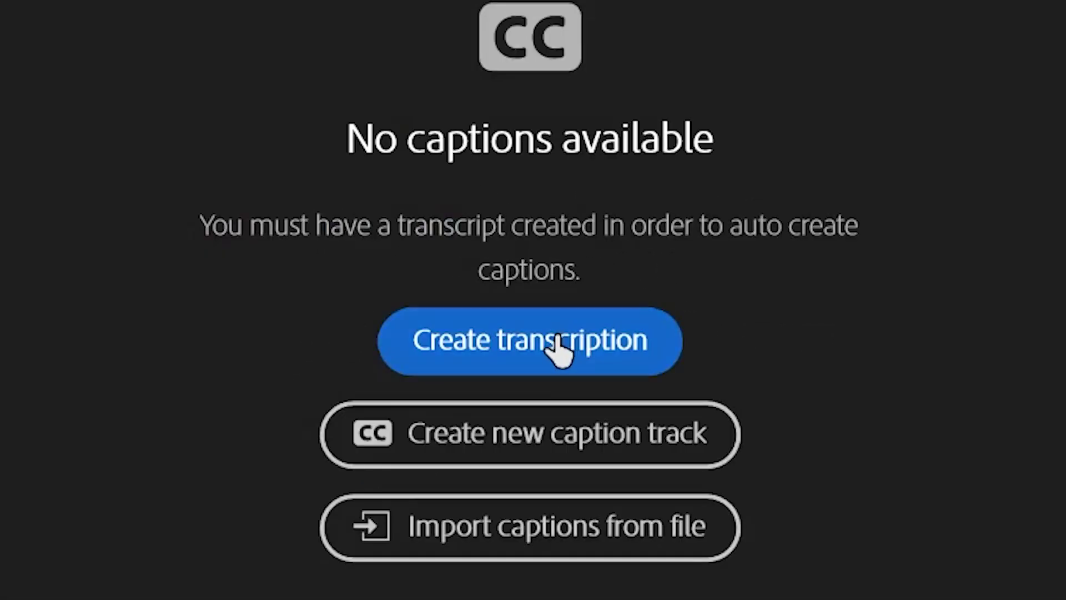
Transcribe the sequence's speech using only the Audio 2 track.
click(549, 341)
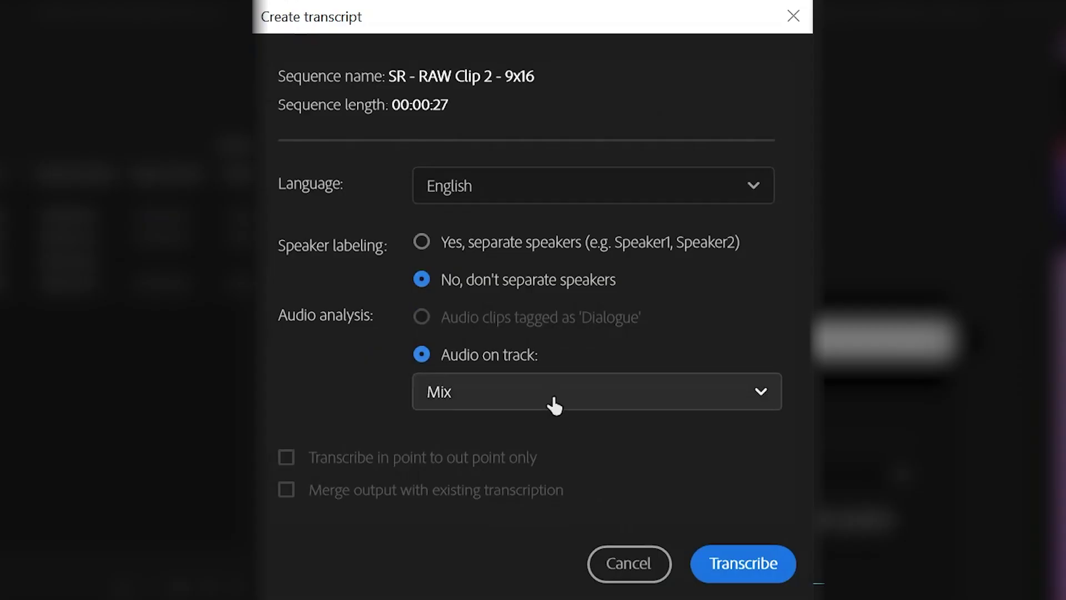
click(554, 402)
click(532, 478)
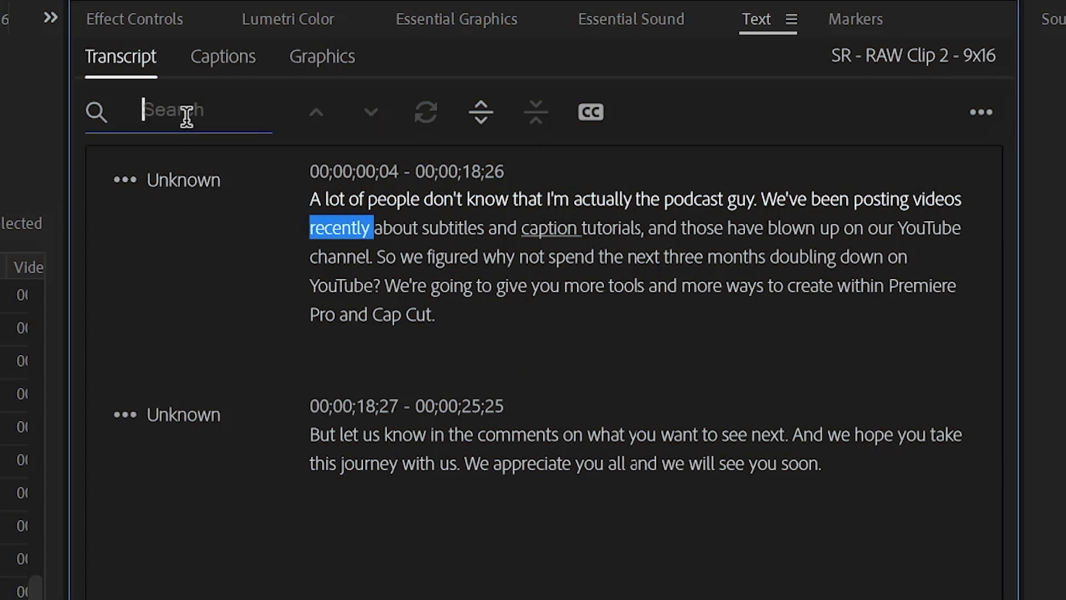
Replace every '.' in the transcript with nothing.
text(.)
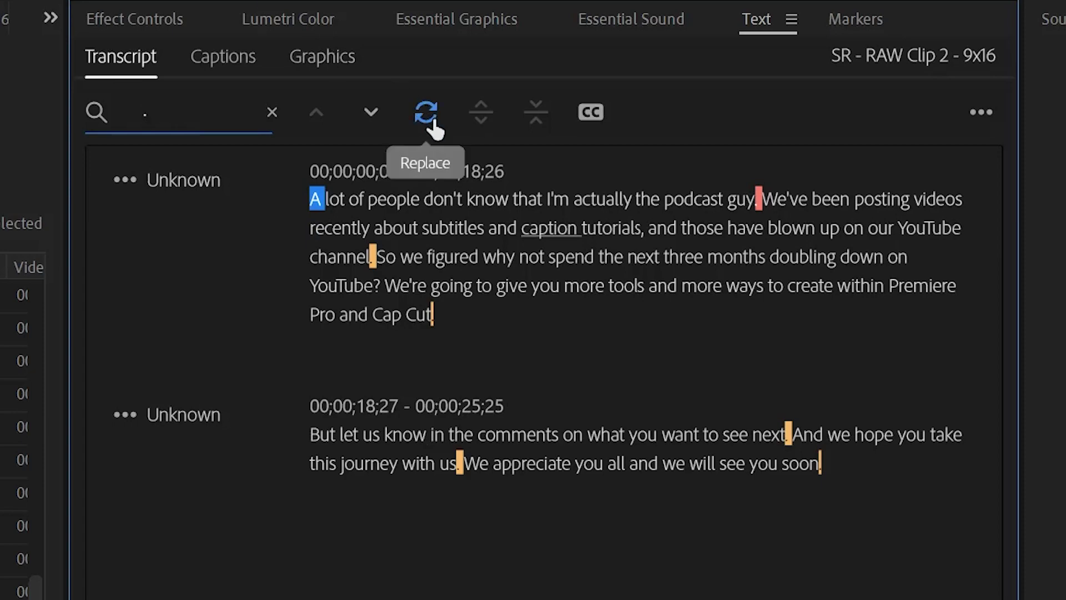
click(431, 119)
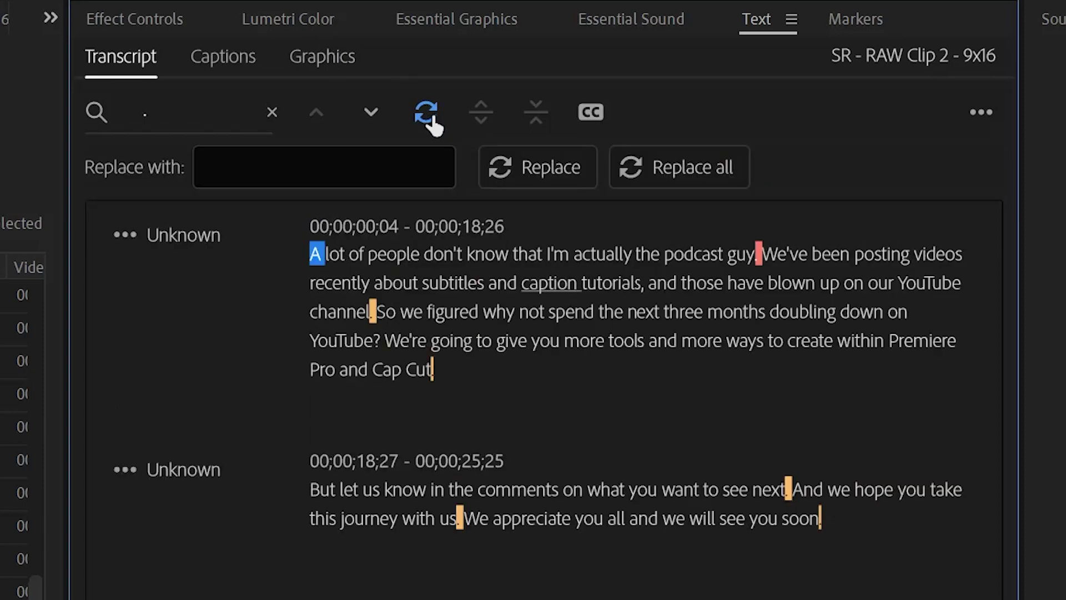
click(644, 177)
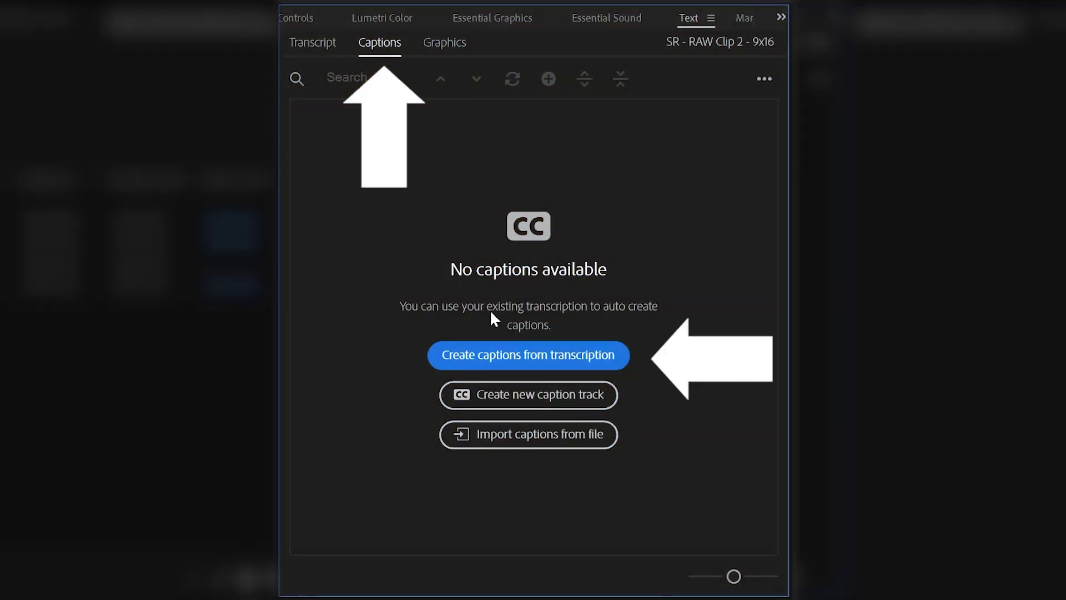
Create two-line Subtitle captions from the transcript, 15 characters long and at least 2 seconds each.
click(521, 363)
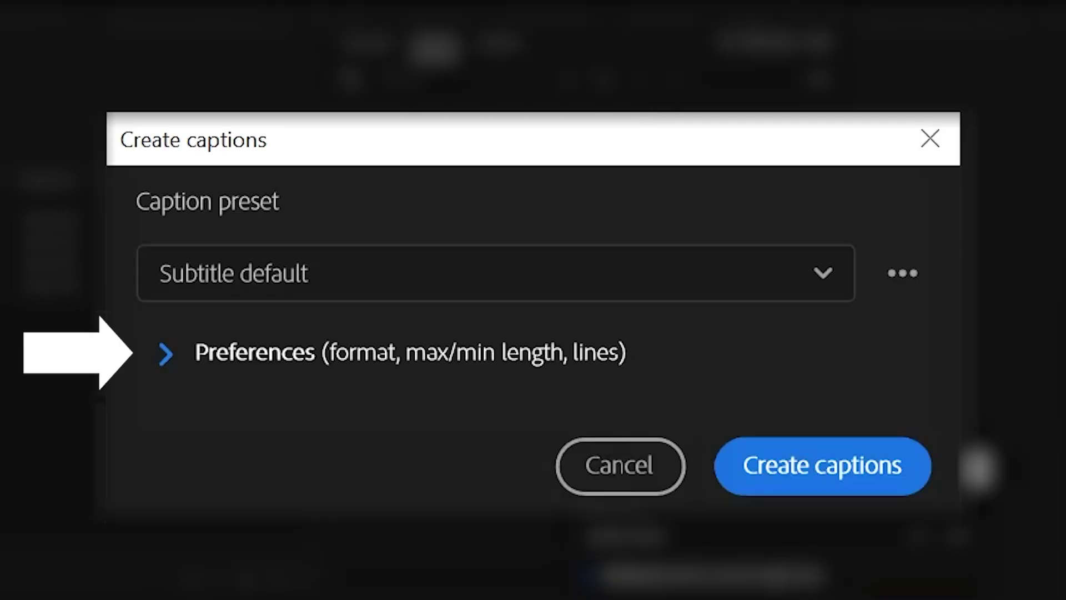
click(373, 364)
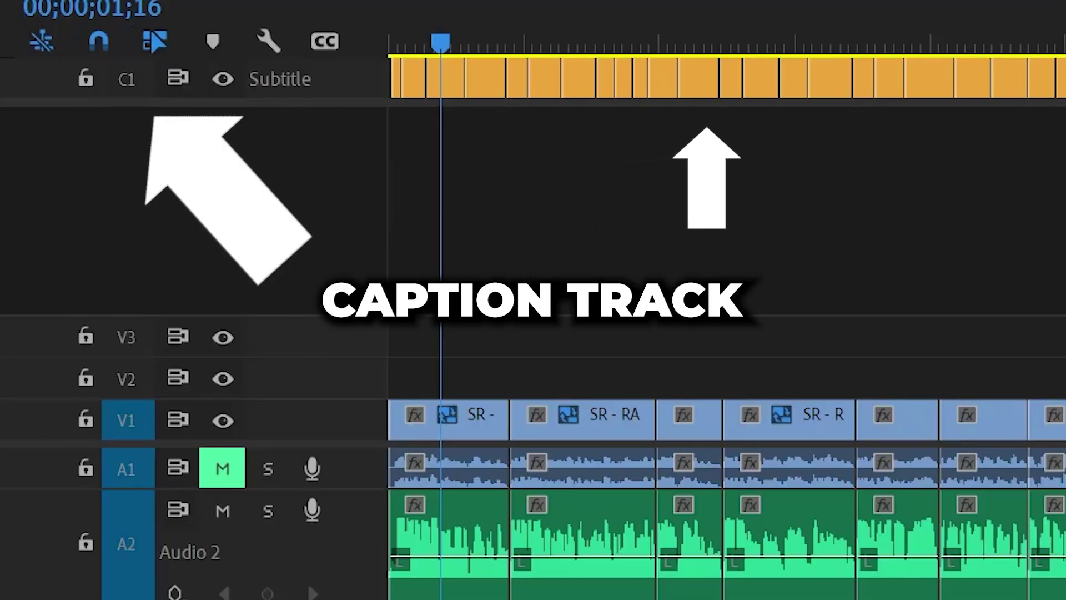
click(443, 86)
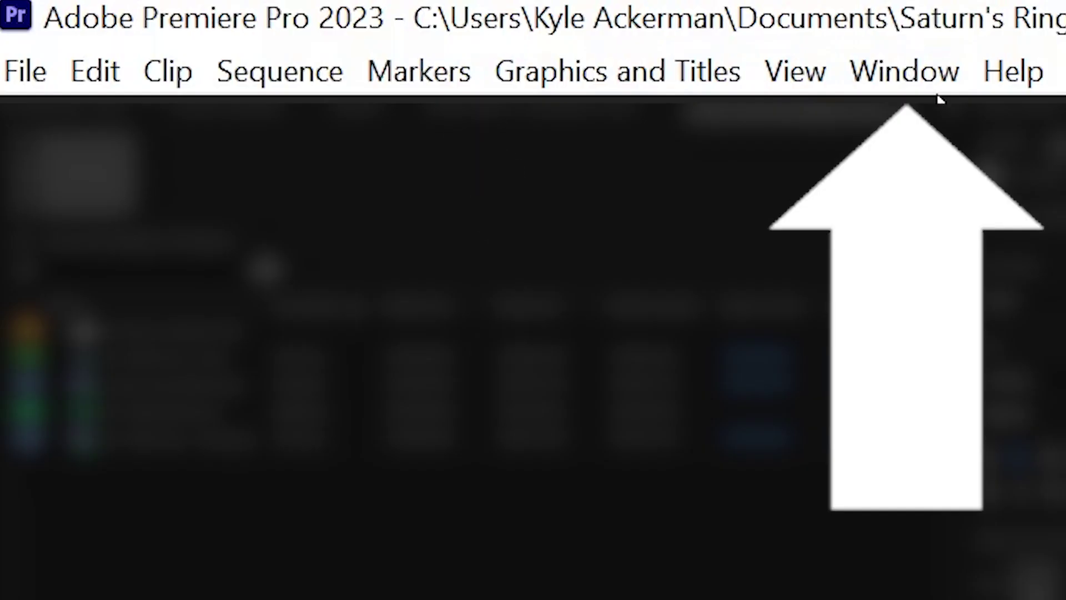
click(922, 83)
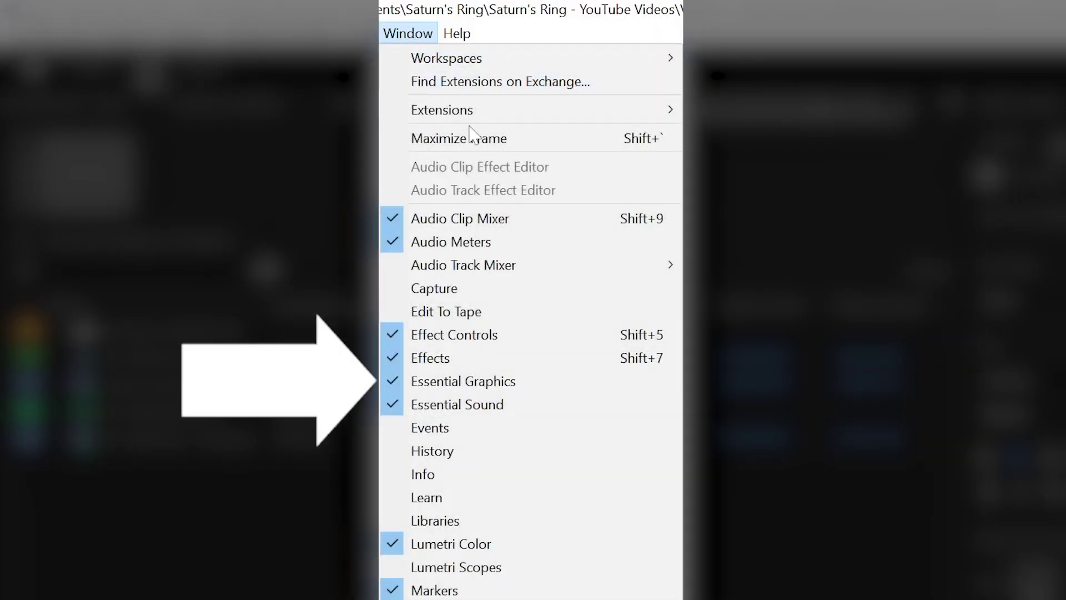
Open caption editing in Essential Graphics and place the 9x16 reference image above the video.
click(526, 380)
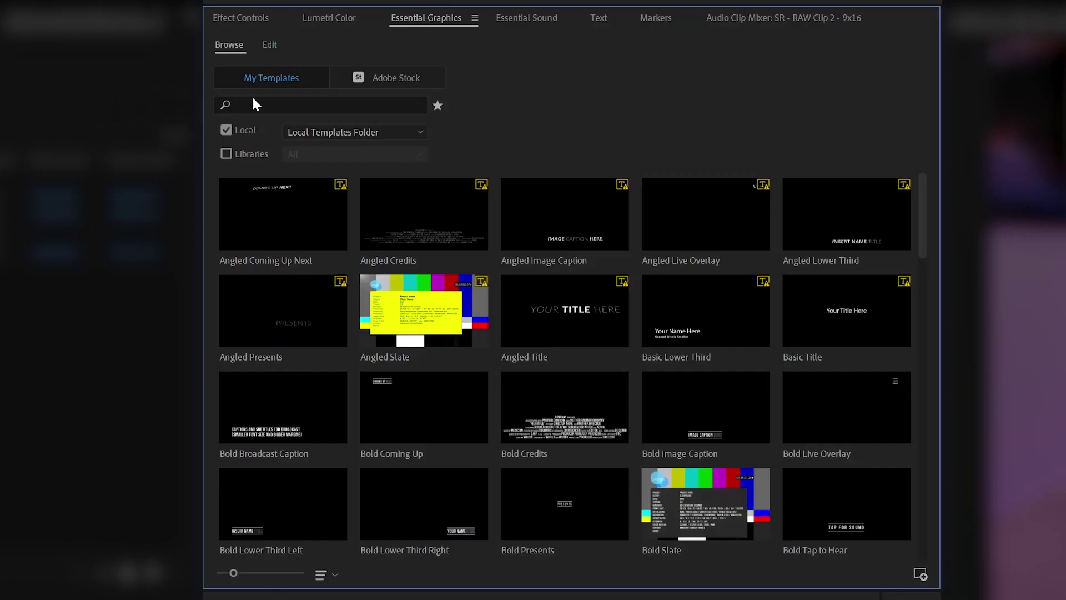
click(269, 46)
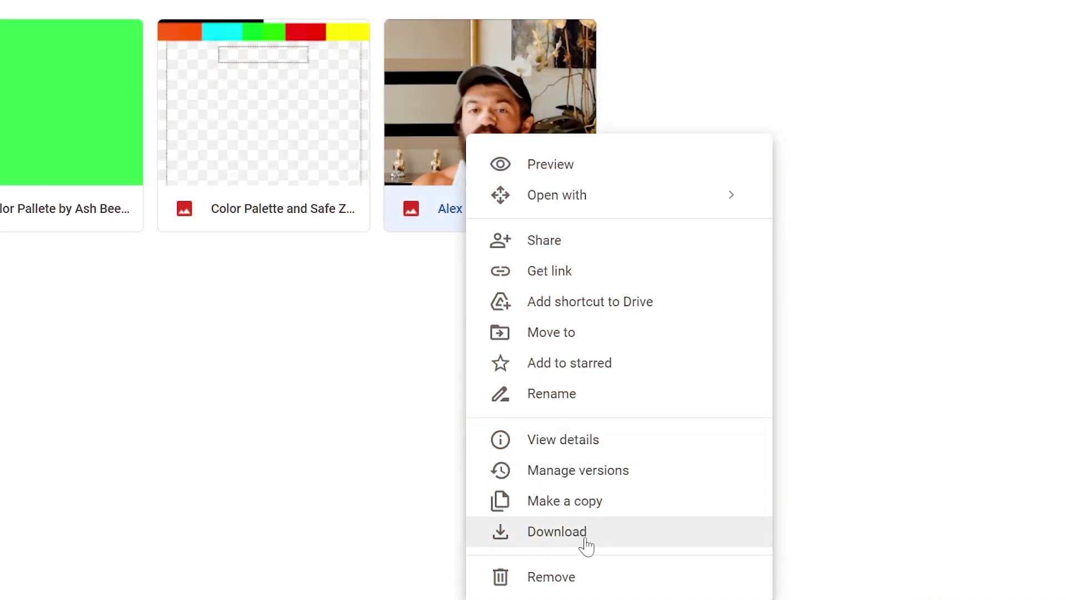
click(586, 546)
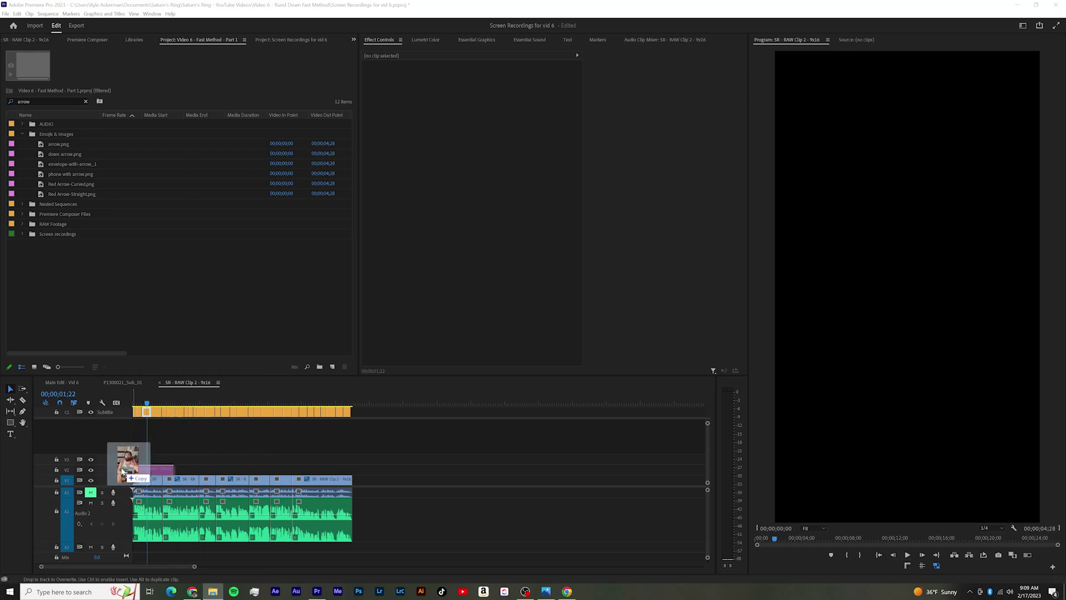
drag(122, 470, 352, 468)
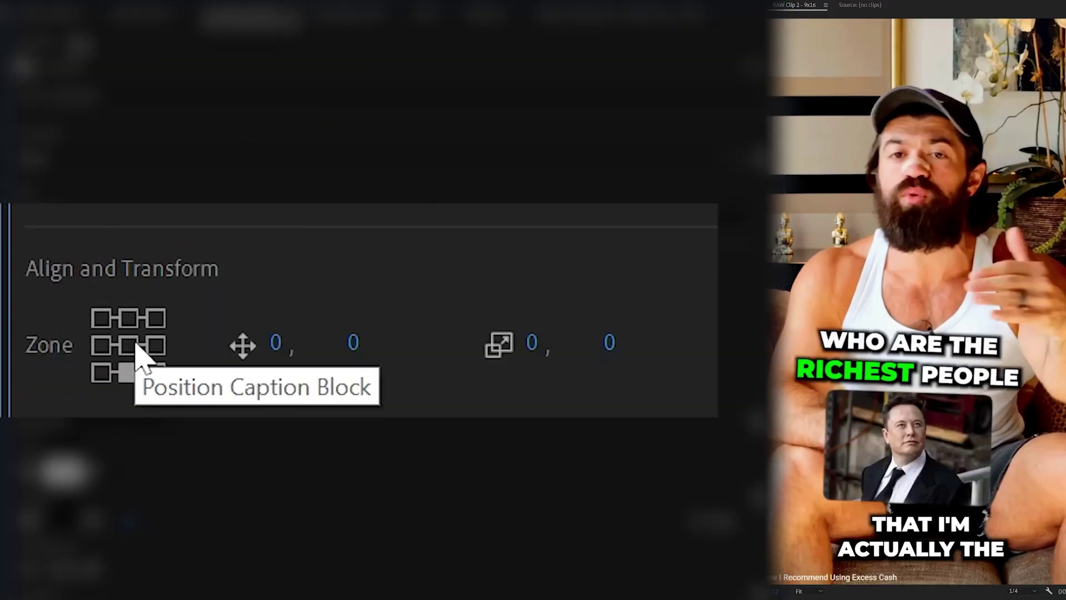
Centre the captions lower in the frame and delete the reference image clip.
click(131, 344)
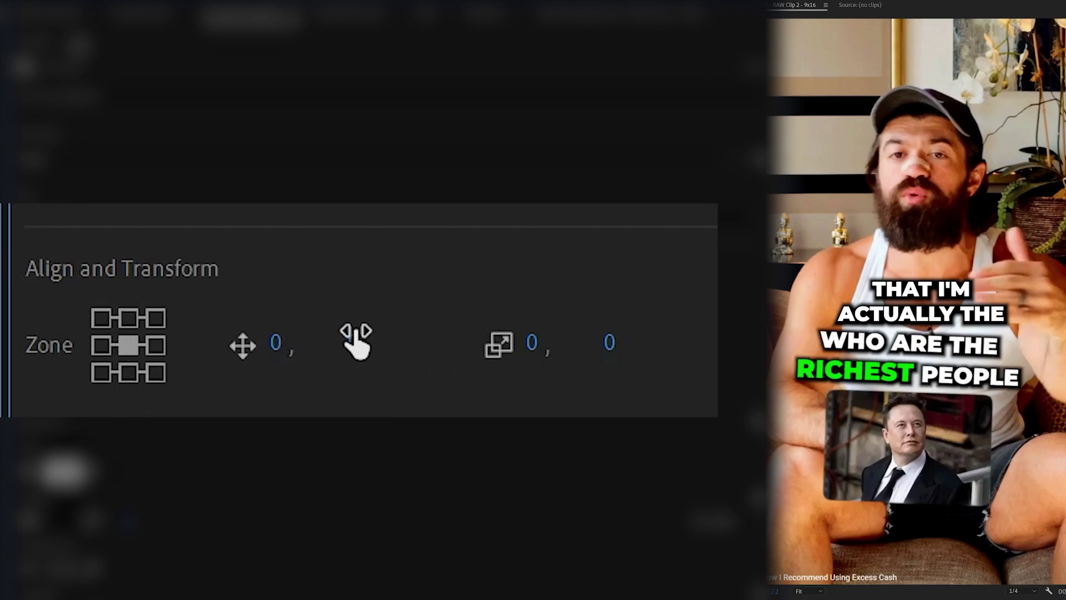
drag(356, 339, 705, 318)
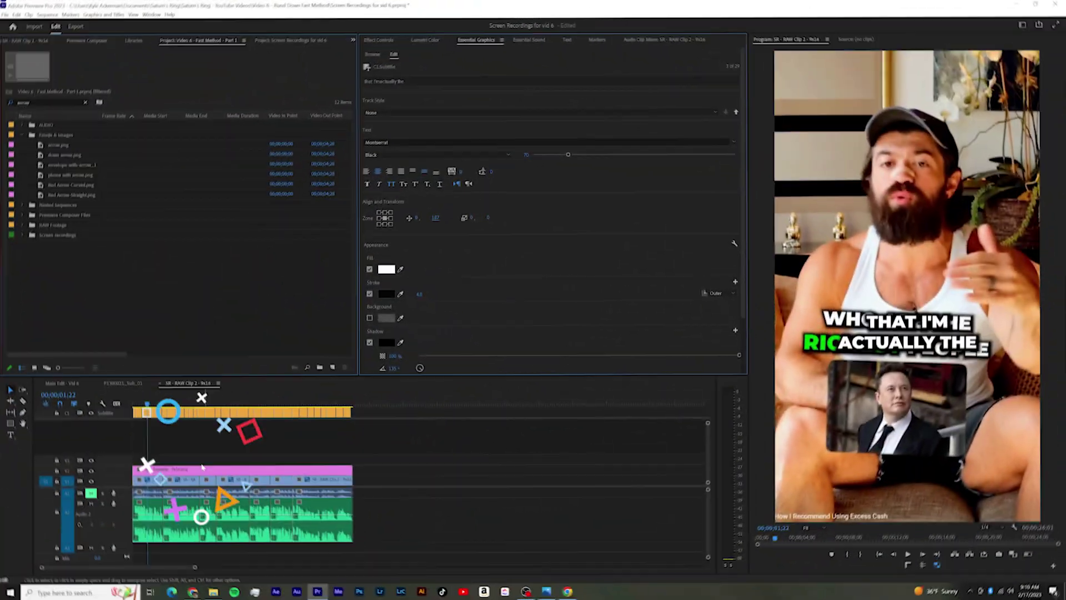
click(195, 469)
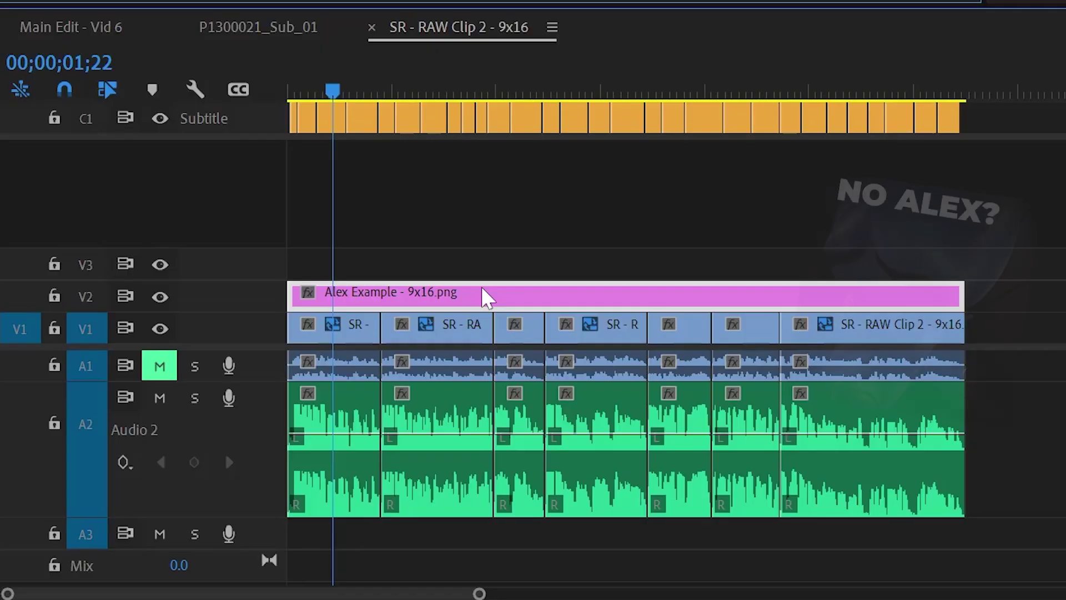
key(Delete)
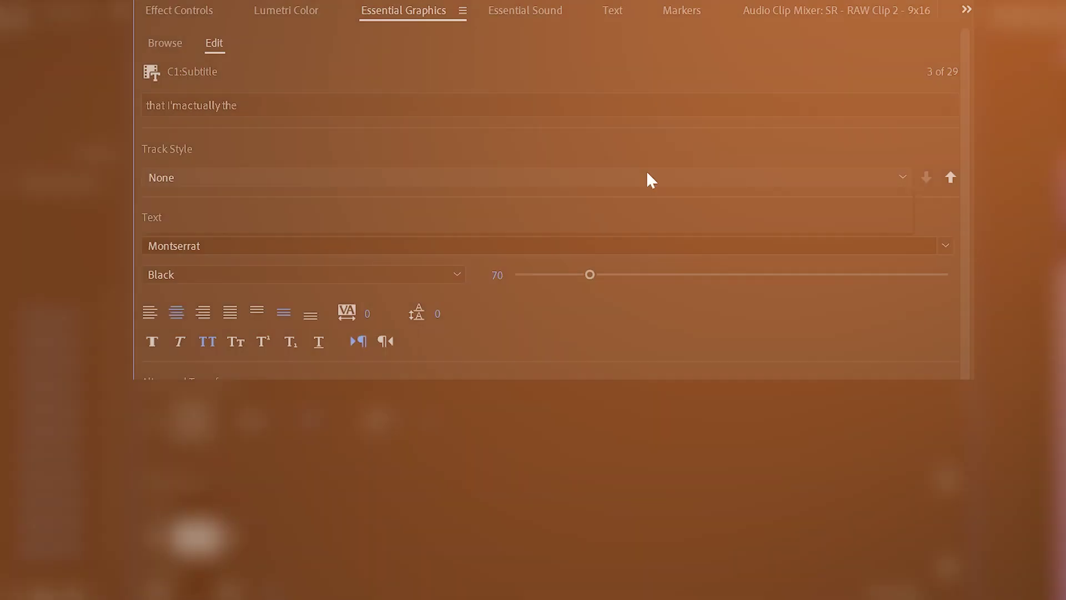
Save the caption look as track style 'Alex' and push it to all captions on the track.
click(646, 175)
click(418, 197)
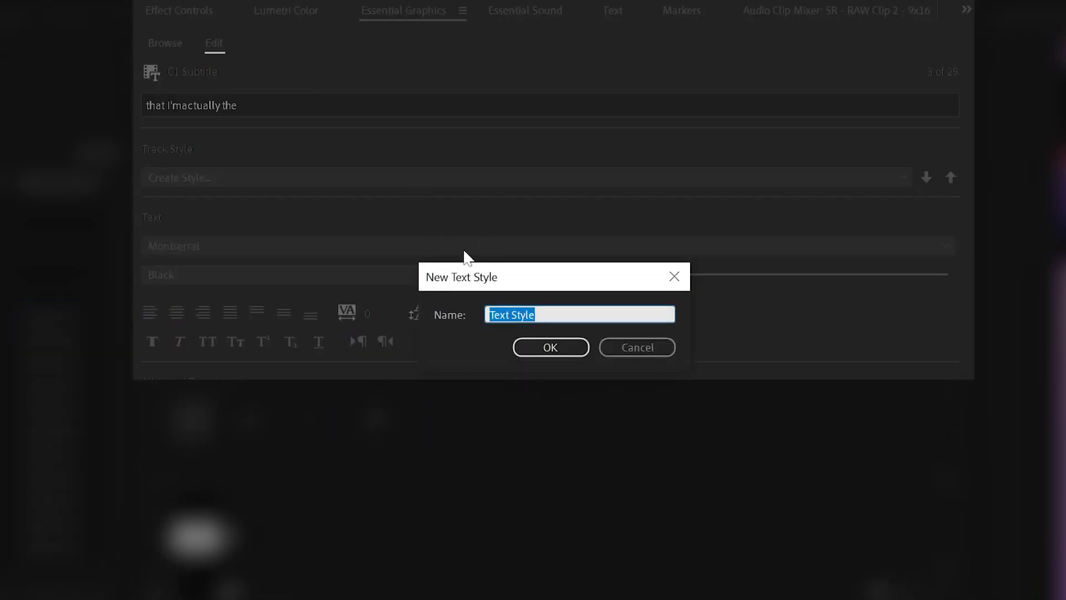
key(BackSpace)
text(Alex Hormozi - 70)
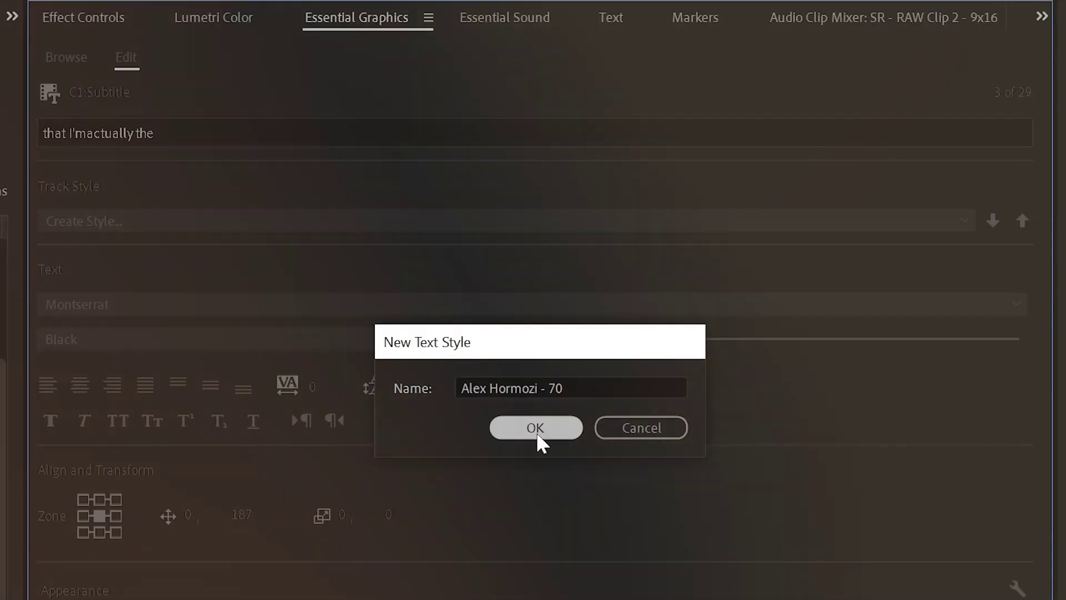
click(571, 367)
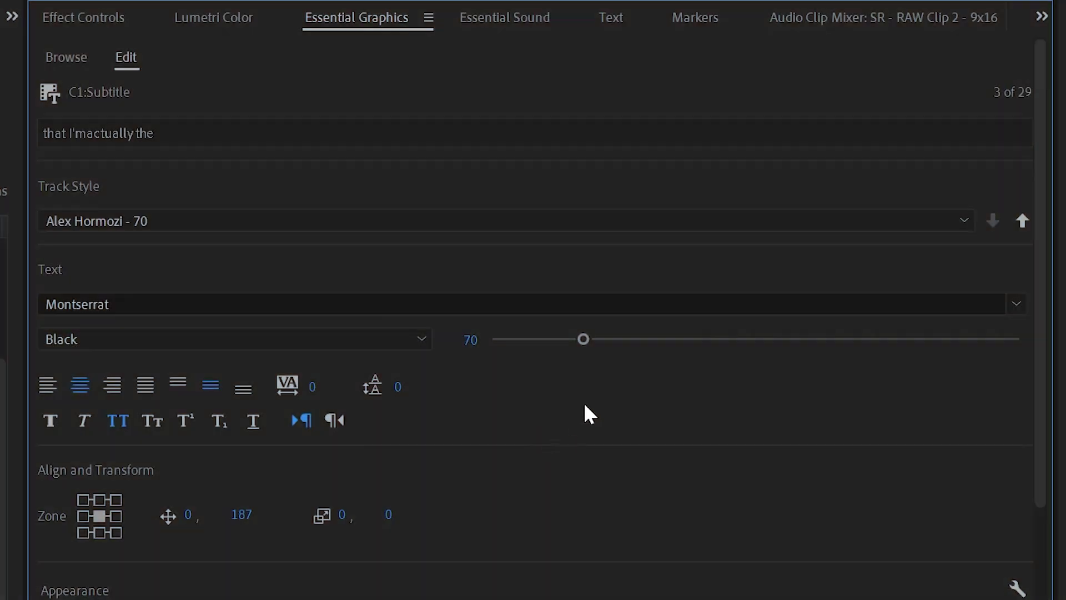
click(1022, 221)
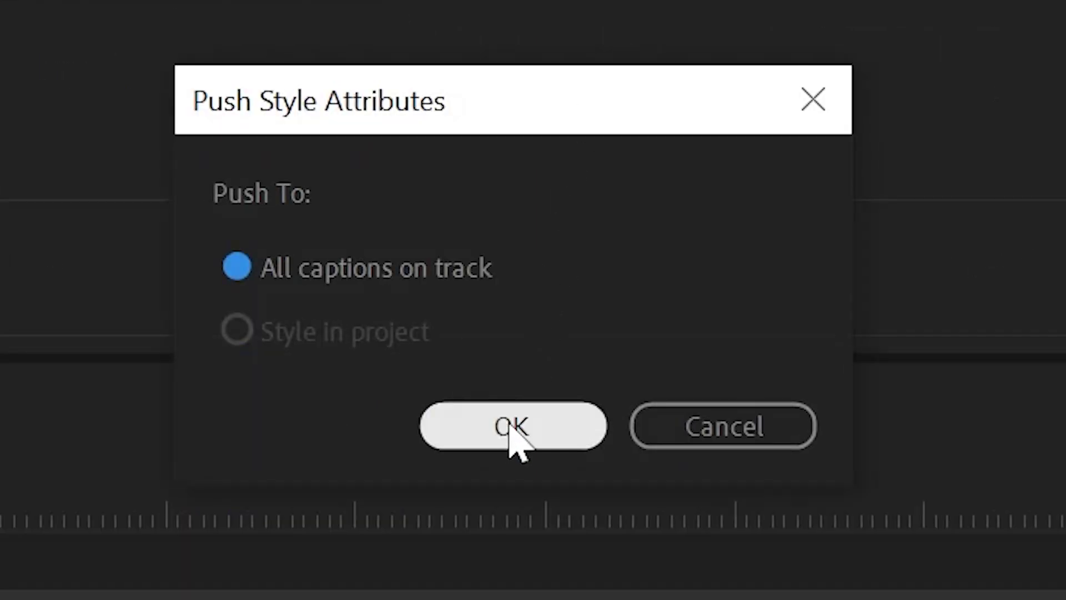
click(510, 431)
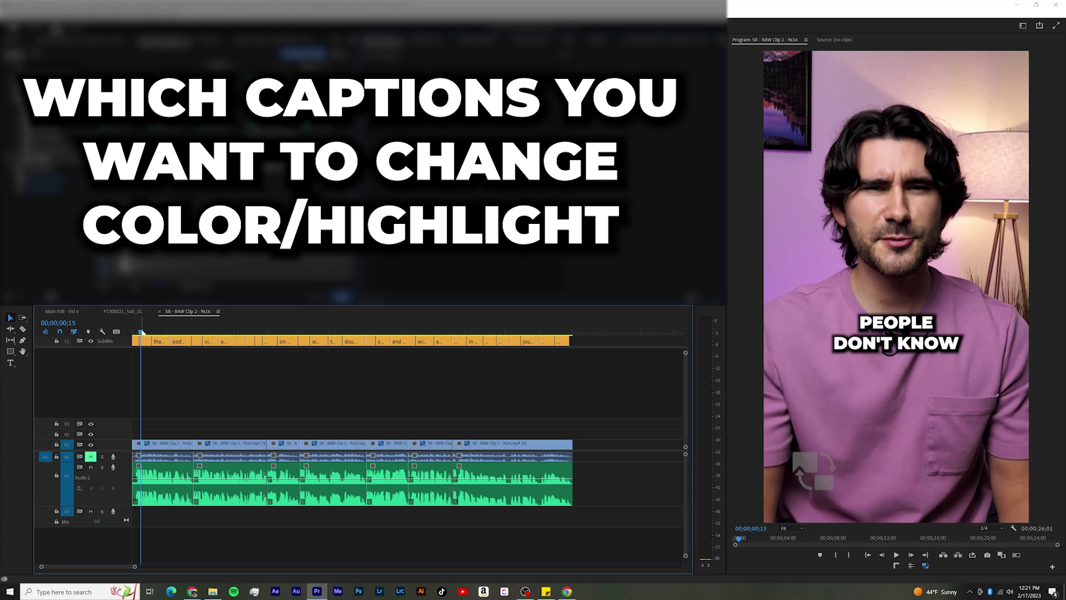
Add the safe-zone guide image to the timeline, aligned to the start and spanning the sequence.
mouse_move(141, 332)
mouse_down()
mouse_move(175, 332)
mouse_move(156, 333)
mouse_up()
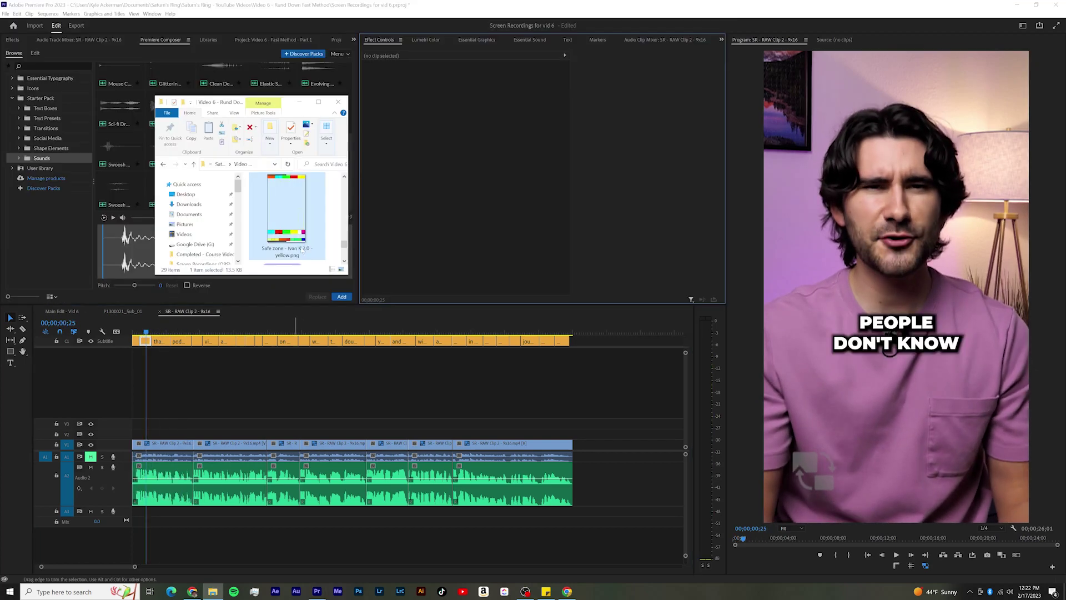
drag(348, 227, 343, 406)
drag(167, 432, 132, 434)
drag(215, 434, 565, 434)
Give the VIDEOS RECENTLY captions white fill and 4.0 black stroke, then select all subtitle clips.
click(484, 39)
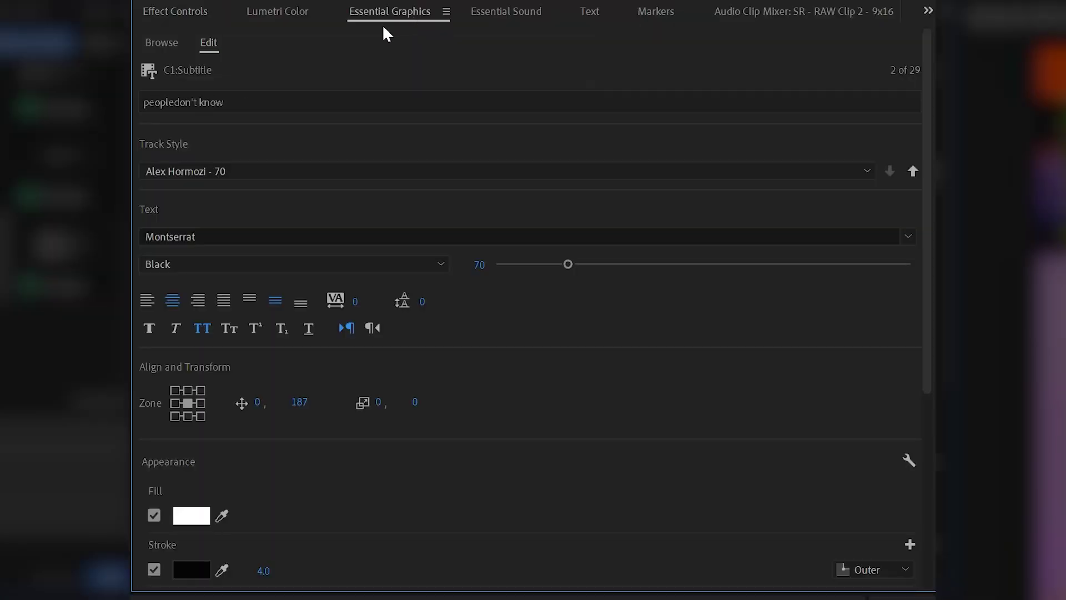
drag(720, 184, 719, 261)
drag(926, 500, 927, 543)
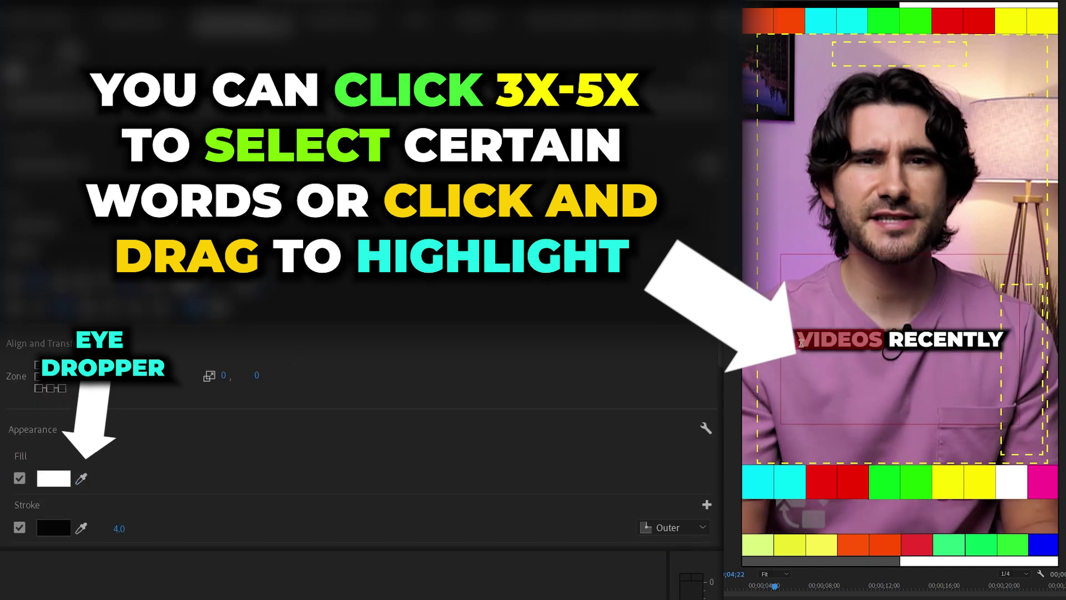
click(801, 343)
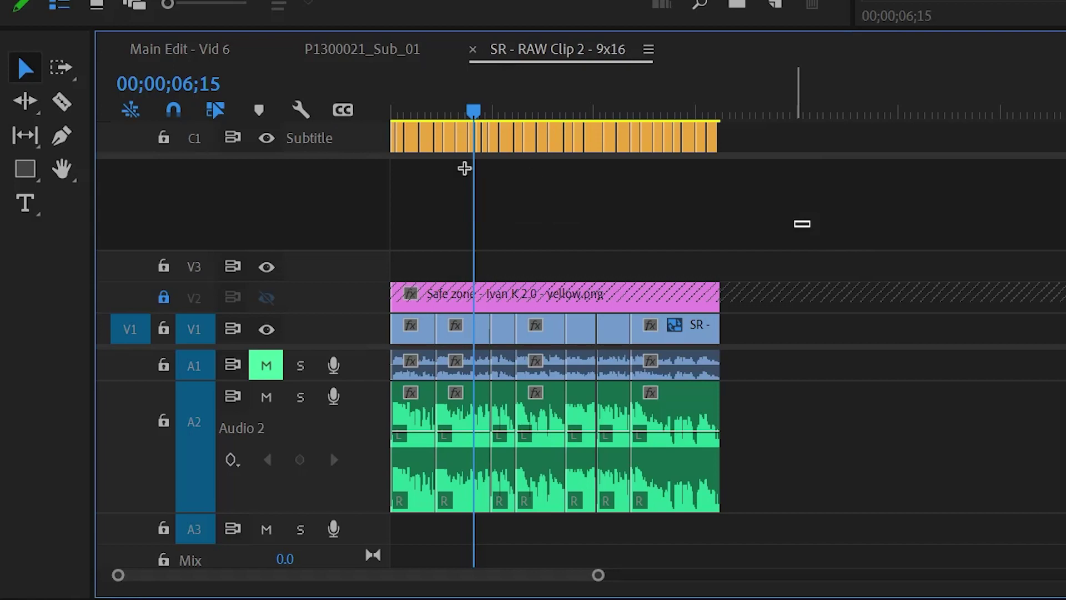
drag(811, 227, 391, 123)
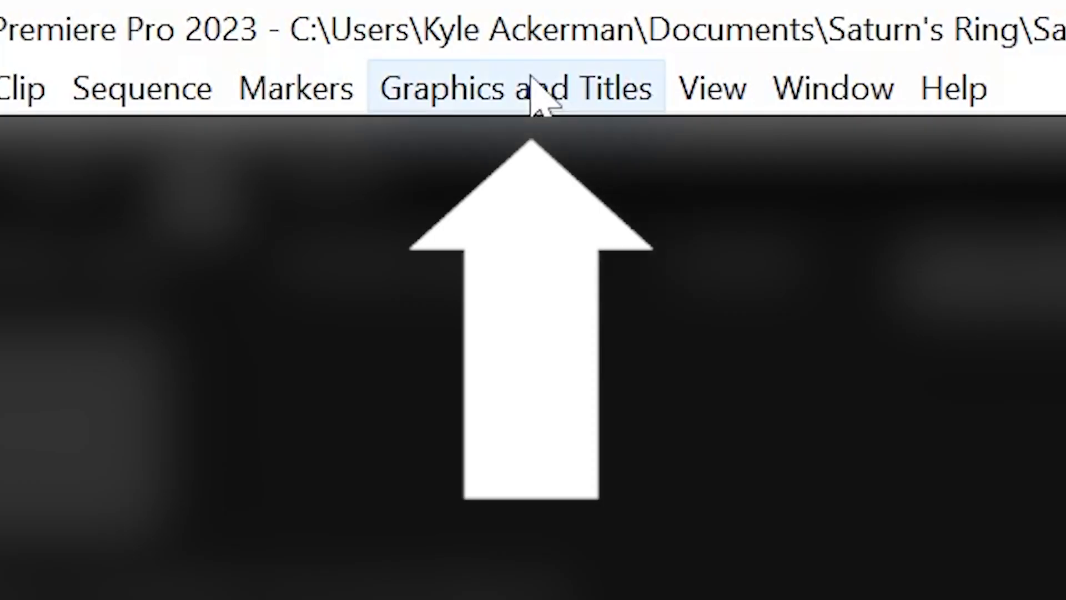
Upgrade the captions to graphic clips on V3 and apply the stretch width animation.
click(533, 92)
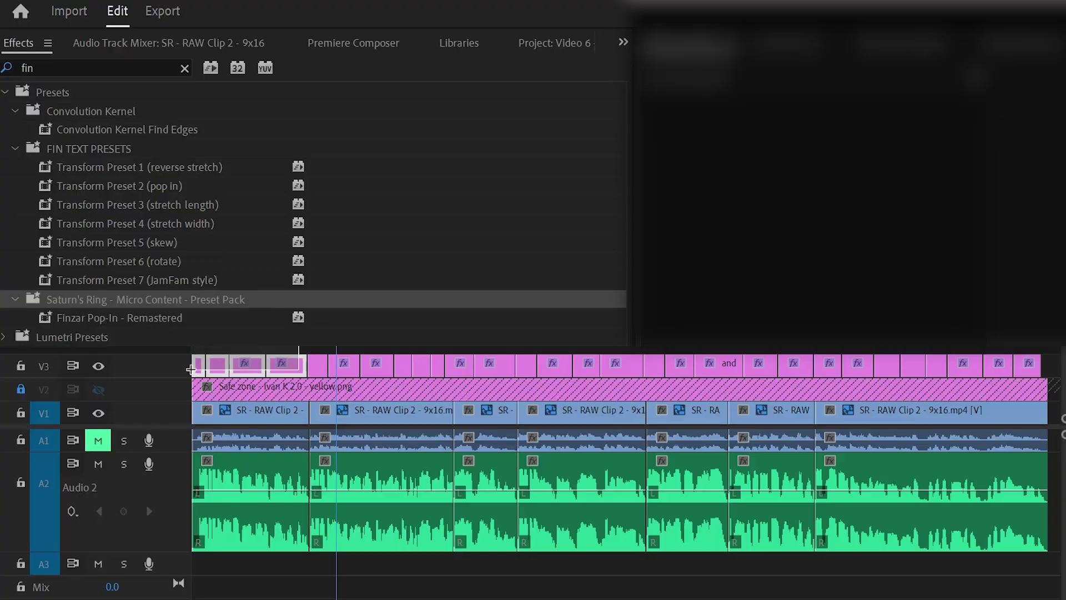
drag(190, 369, 191, 370)
click(134, 223)
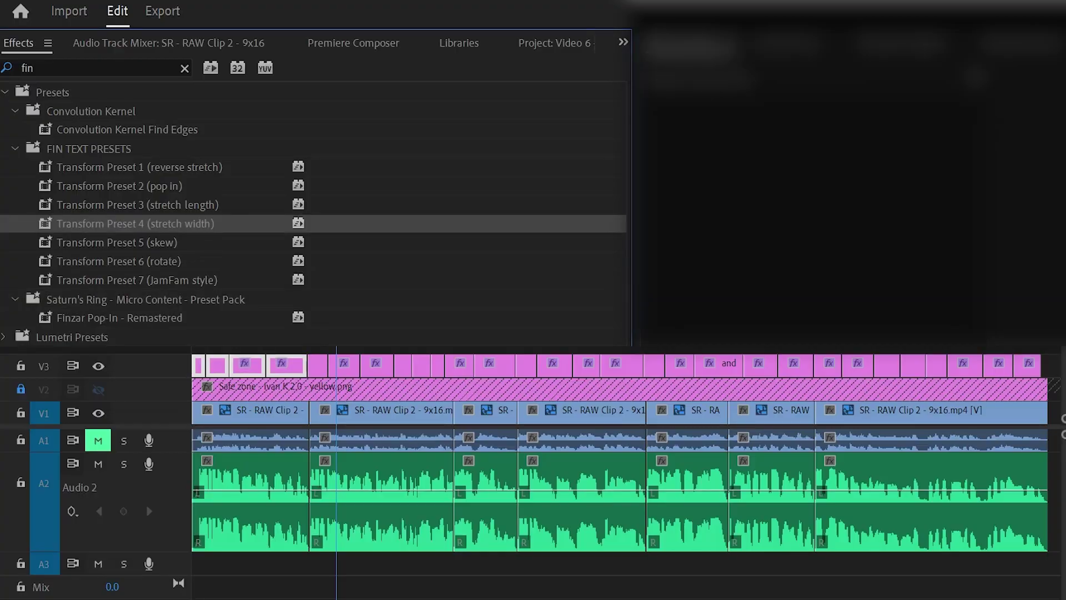
Apply FIN Transform stretch length and pop in animations to the next caption groups on V3.
drag(311, 355, 441, 369)
drag(133, 204, 264, 287)
drag(447, 356, 643, 369)
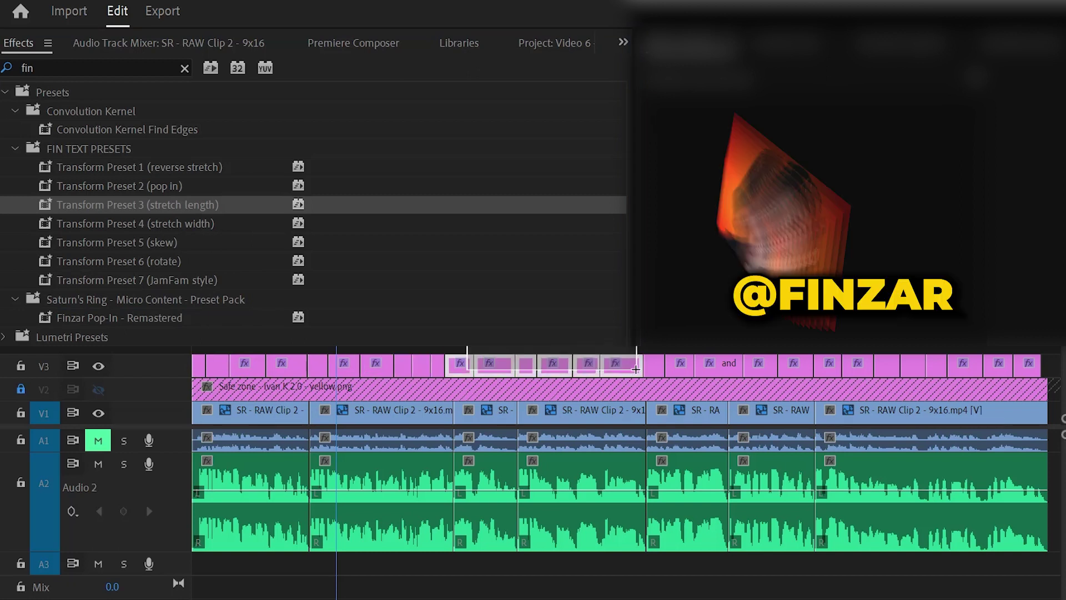
drag(133, 186, 406, 304)
drag(644, 355, 840, 369)
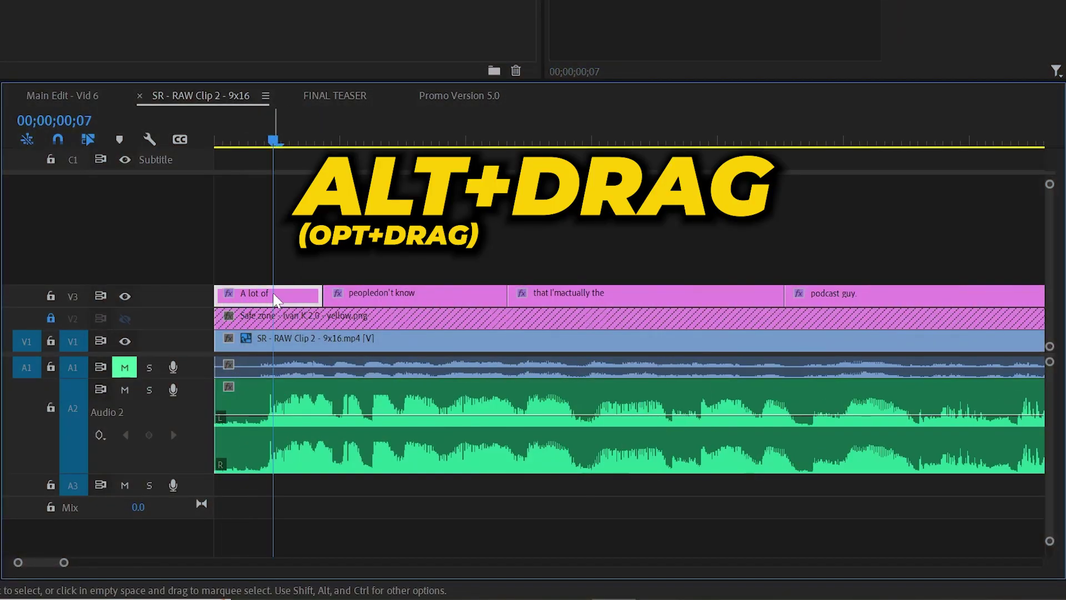
Copy the caption clips onto V4, nest them as '2nd version', and scale to 207.
drag(276, 287, 300, 272)
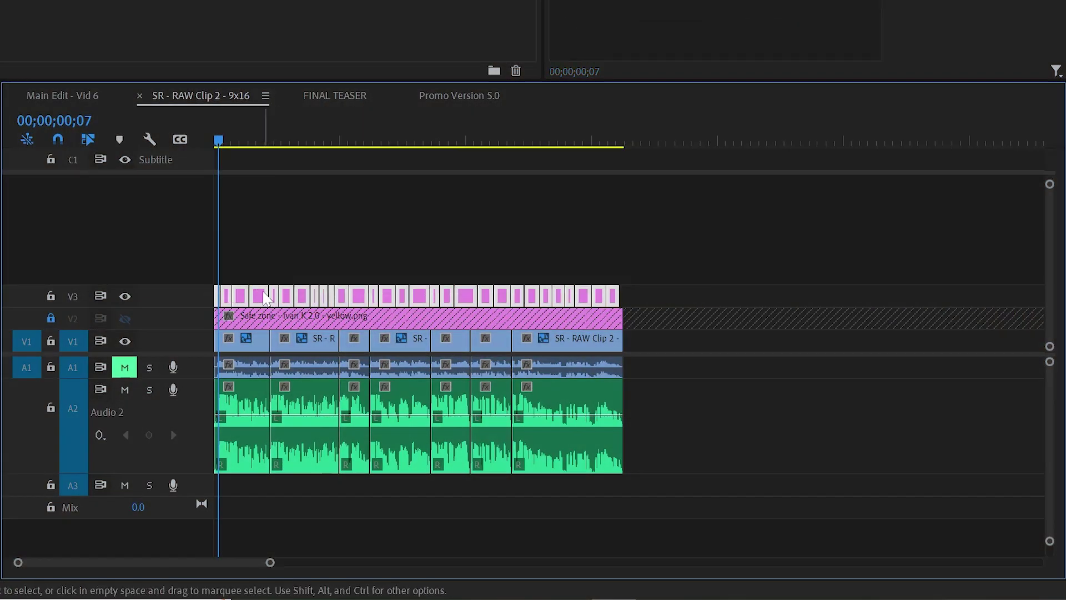
drag(265, 297, 261, 278)
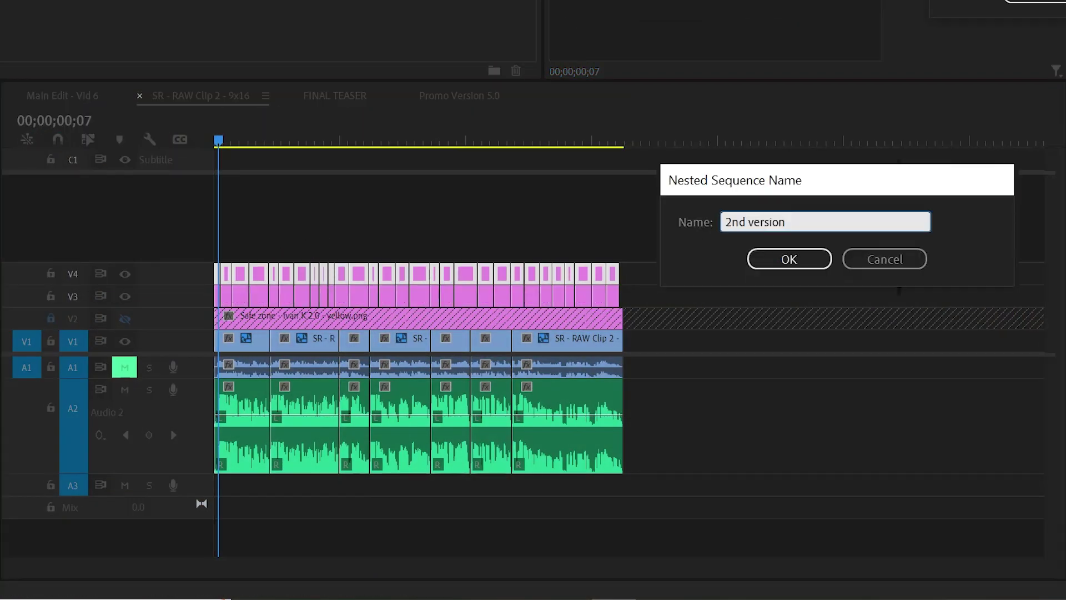
key(Return)
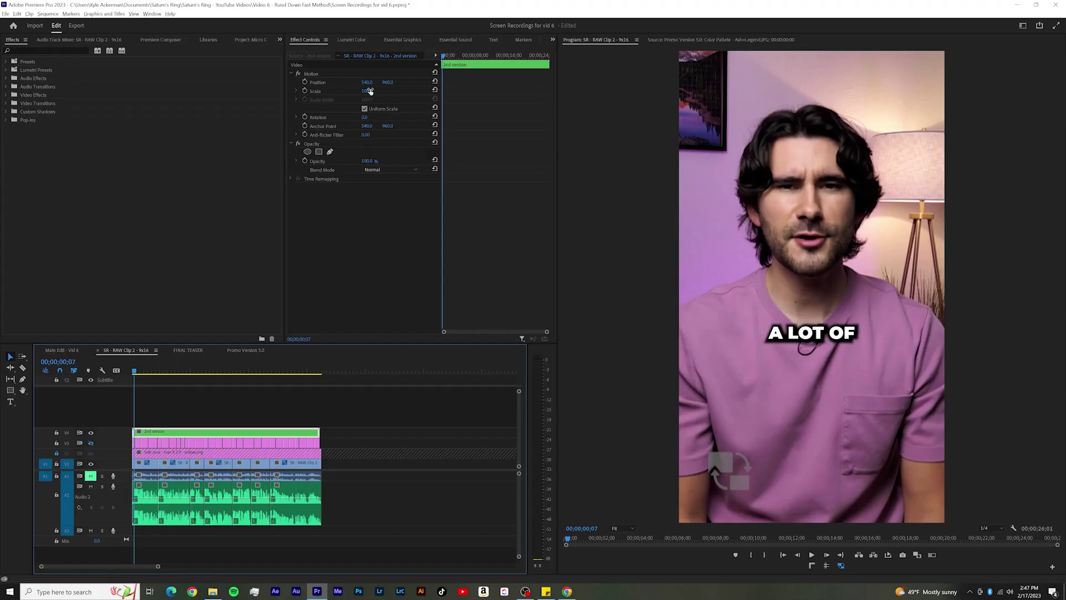
mouse_move(370, 91)
mouse_down()
mouse_move(429, 91)
mouse_move(375, 91)
mouse_up()
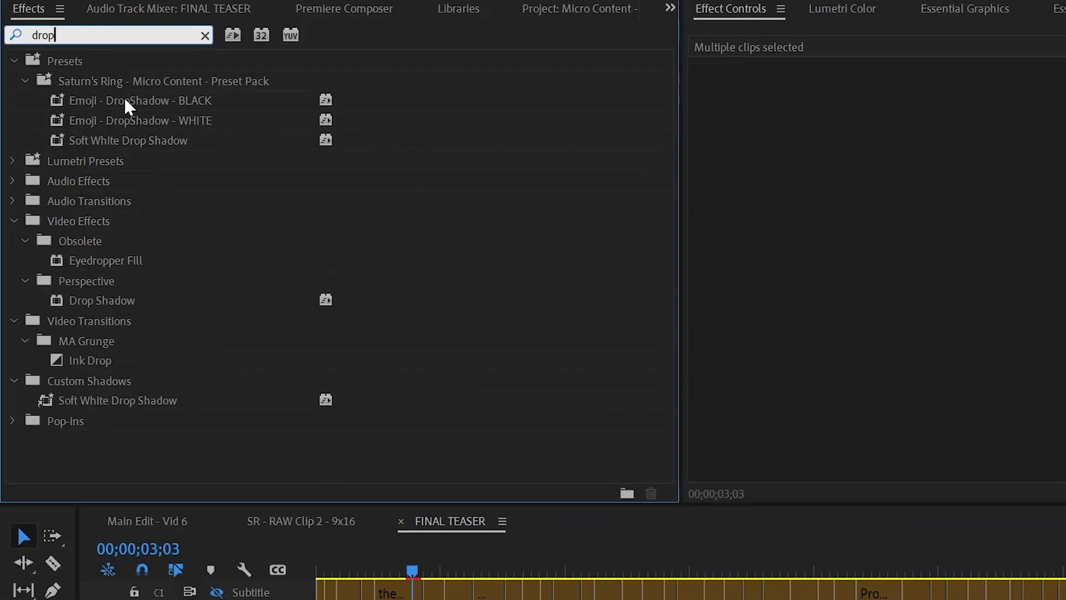
Apply the Emoji - DropShadow - BLACK preset to the emoji clips on V6.
click(125, 104)
drag(119, 105, 529, 302)
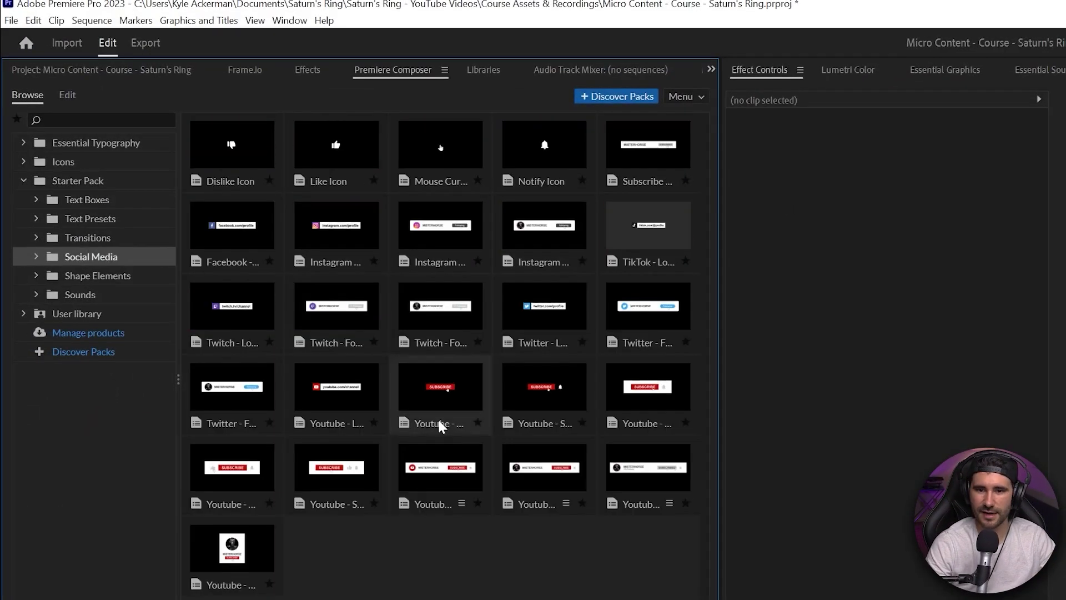
Browse the Premiere Composer Starter Pack folders to show its Sounds.
click(97, 275)
click(111, 294)
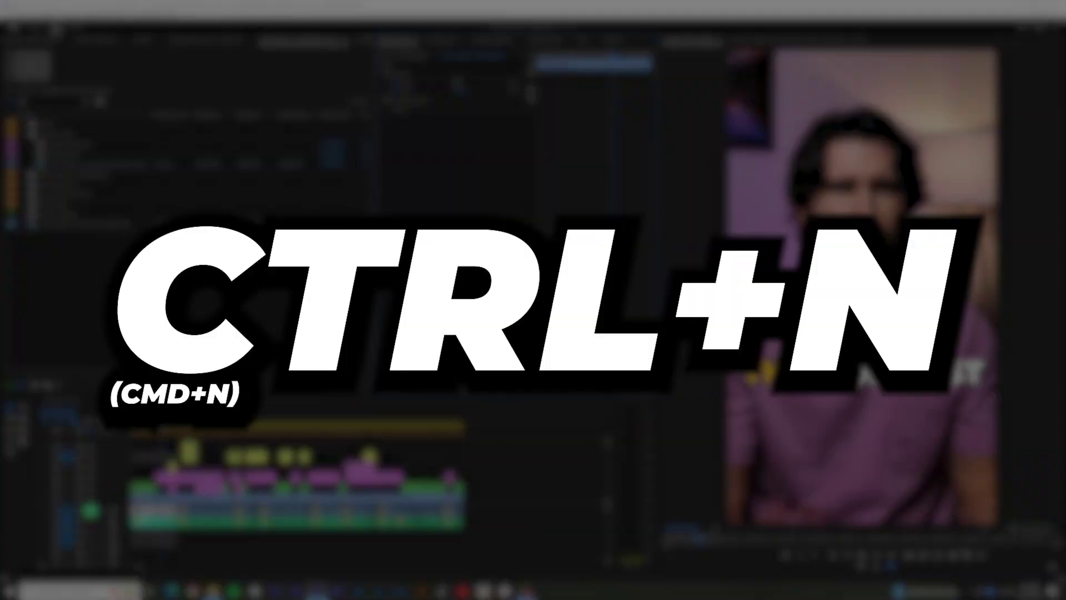
Save a 1080×1920 ARRI 1080p 29.97-based sequence preset named 'Social Media - 9x16' described 'Use this for socials'.
key(ctrl+n)
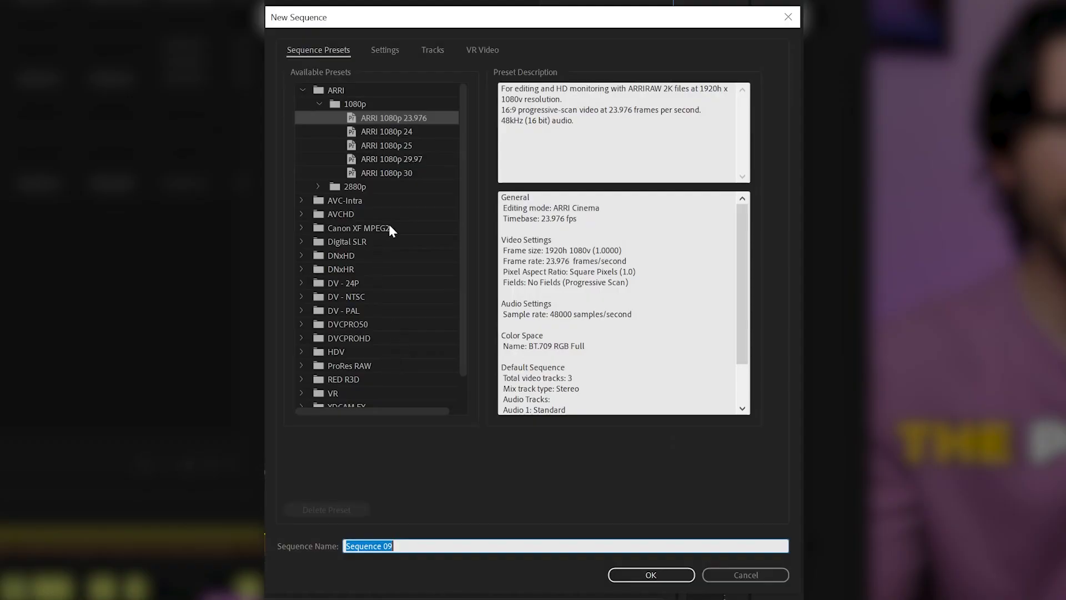
click(402, 159)
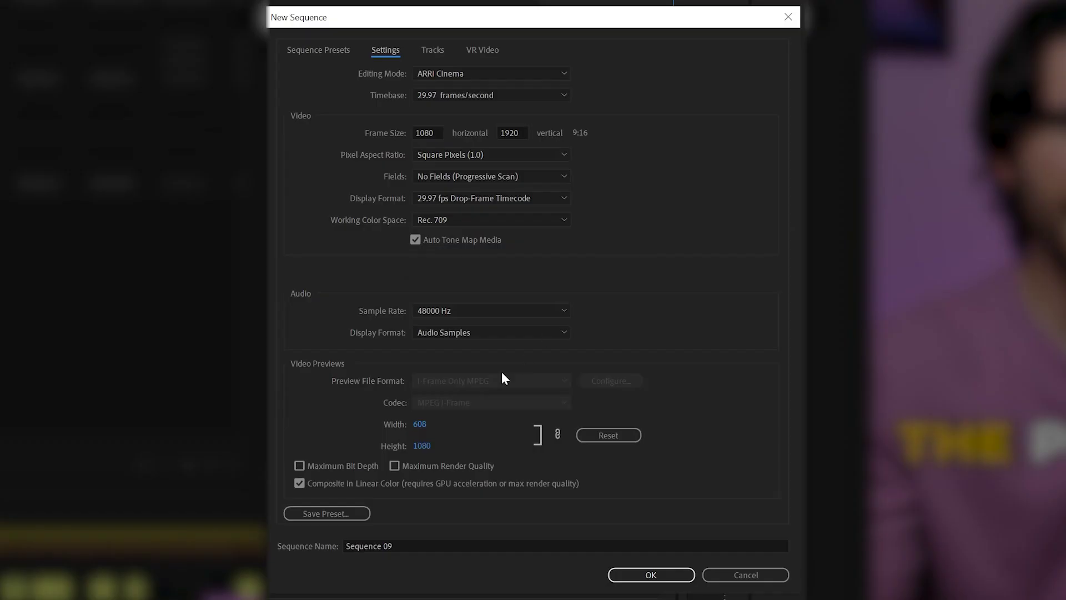
click(328, 513)
text(Social Media - 9x16)
key(Tab)
text(Use this for socials)
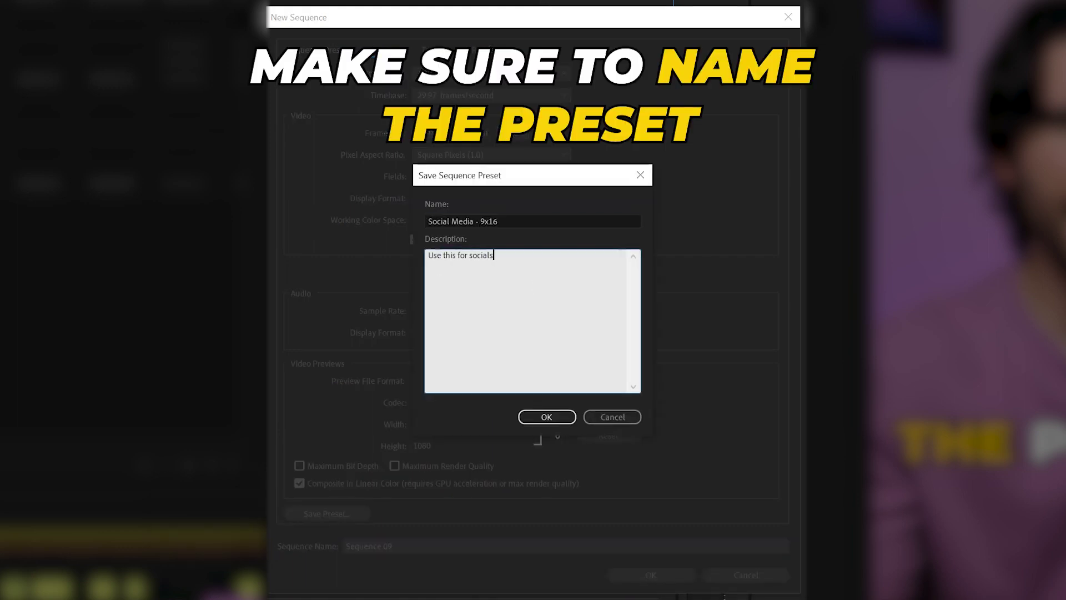
click(545, 416)
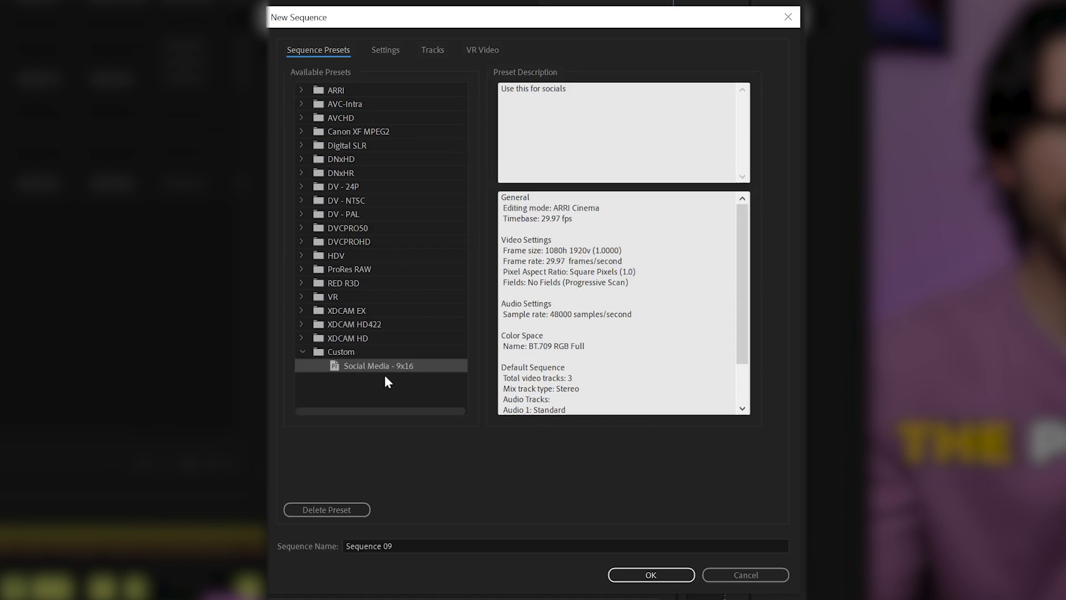
click(657, 576)
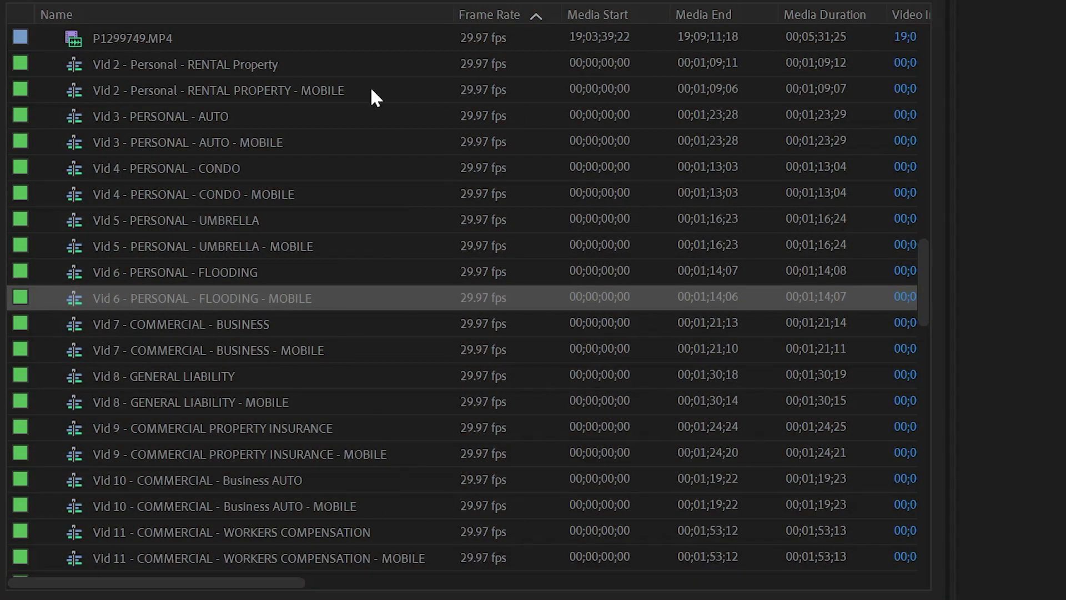
Select the MOBILE sequences Vid 2 through Vid 18 in the bin.
click(371, 90)
ctrl+click(277, 141)
ctrl+click(294, 194)
ctrl+click(300, 246)
ctrl+click(303, 298)
ctrl+click(300, 351)
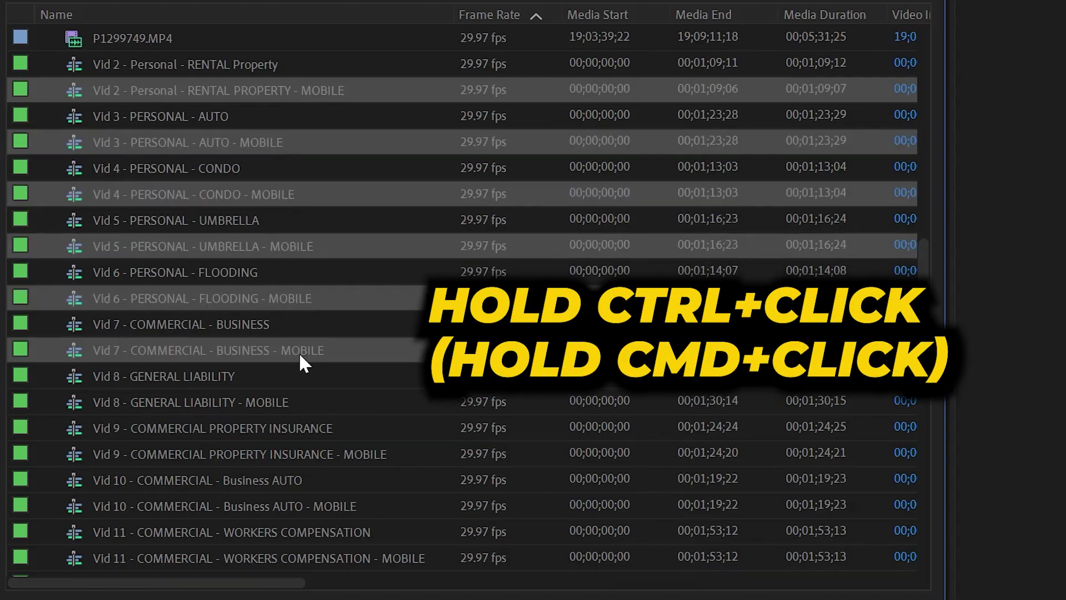
ctrl+click(329, 402)
ctrl+click(366, 453)
ctrl+click(379, 506)
ctrl+click(400, 557)
scroll(417, 537, down, 3)
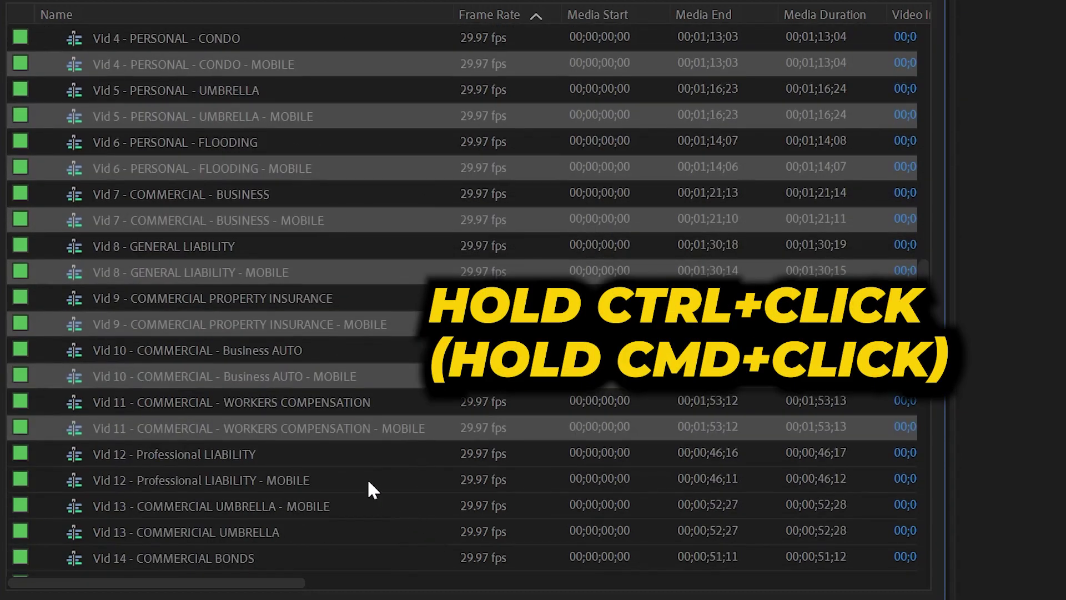
ctrl+click(369, 481)
ctrl+click(388, 506)
scroll(366, 499, down, 2)
ctrl+click(339, 480)
scroll(378, 510, down, 1)
ctrl+click(401, 511)
scroll(389, 488, down, 2)
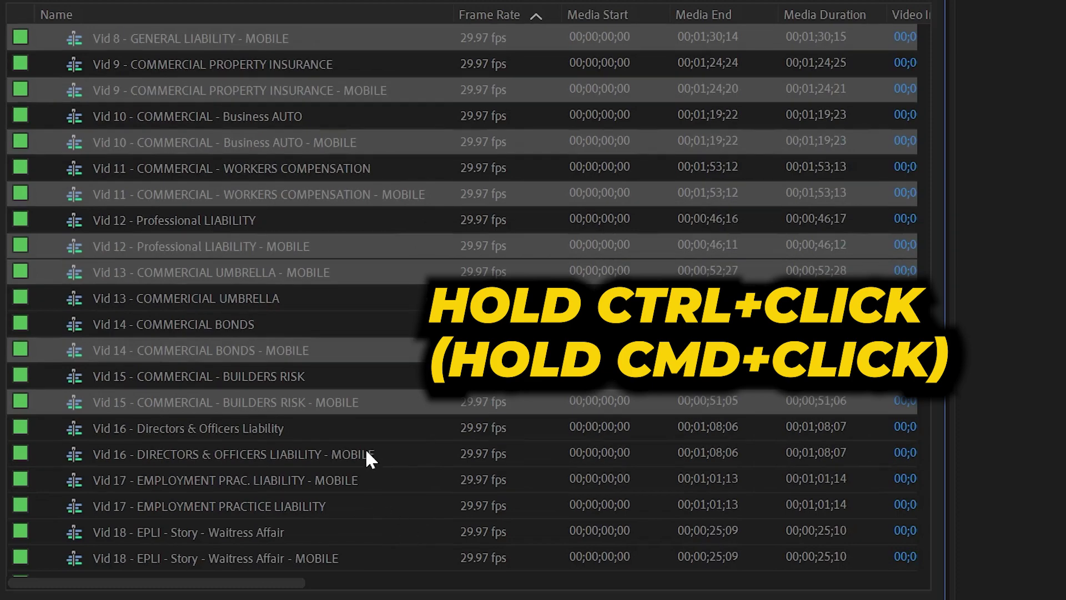
ctrl+click(366, 454)
ctrl+click(355, 480)
ctrl+click(328, 559)
Export the selected sequences, sending them to the Media Encoder queue.
right_click(319, 480)
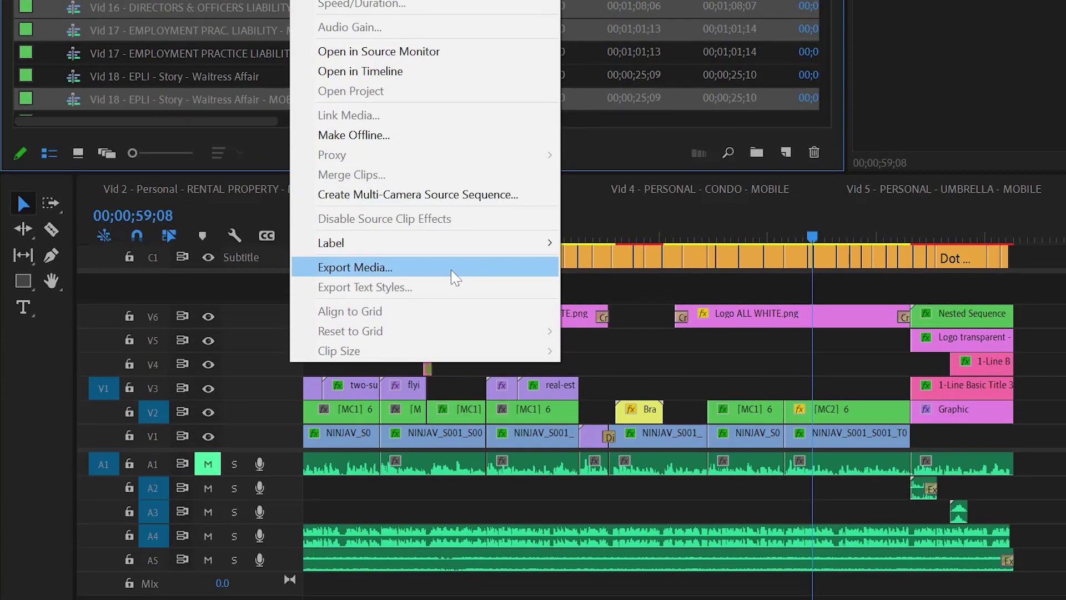
click(451, 268)
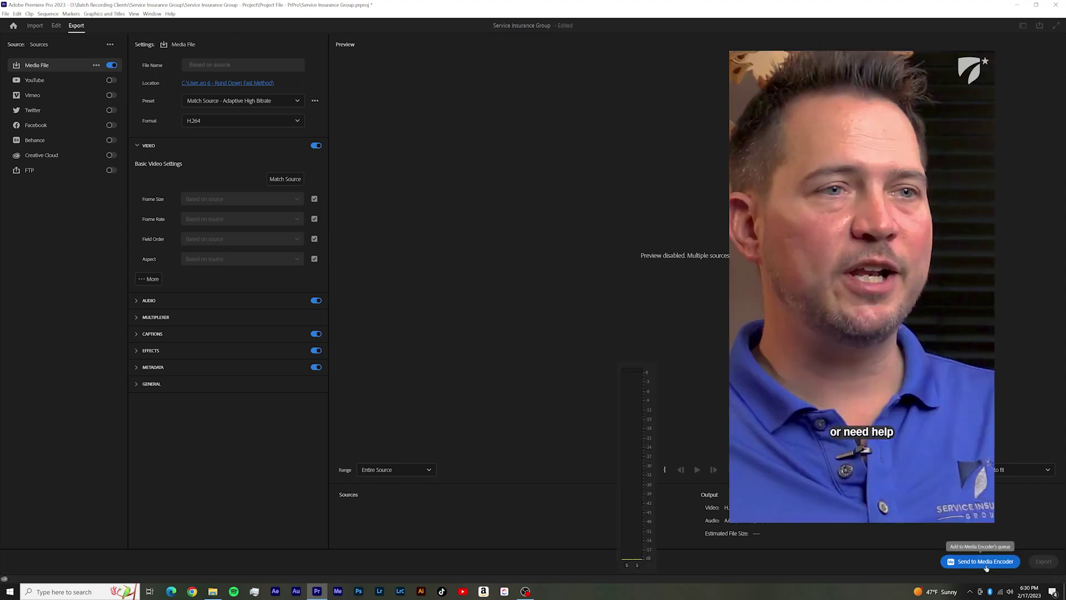
click(985, 562)
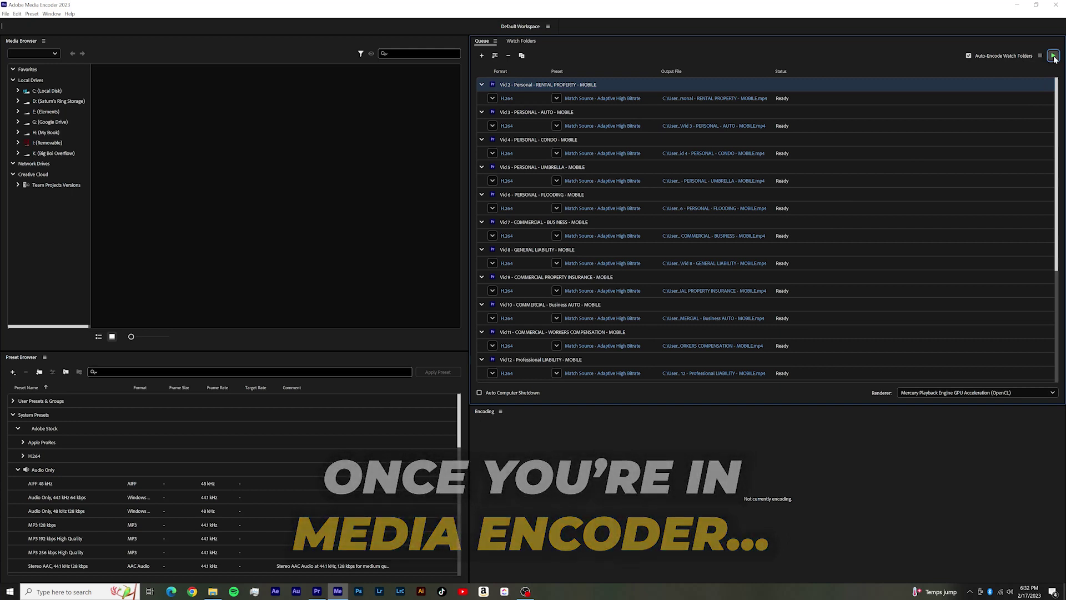
Start the Media Encoder queue, beginning with Vid 2 - Personal - RENTAL PROPERTY - MOBILE.
click(1053, 56)
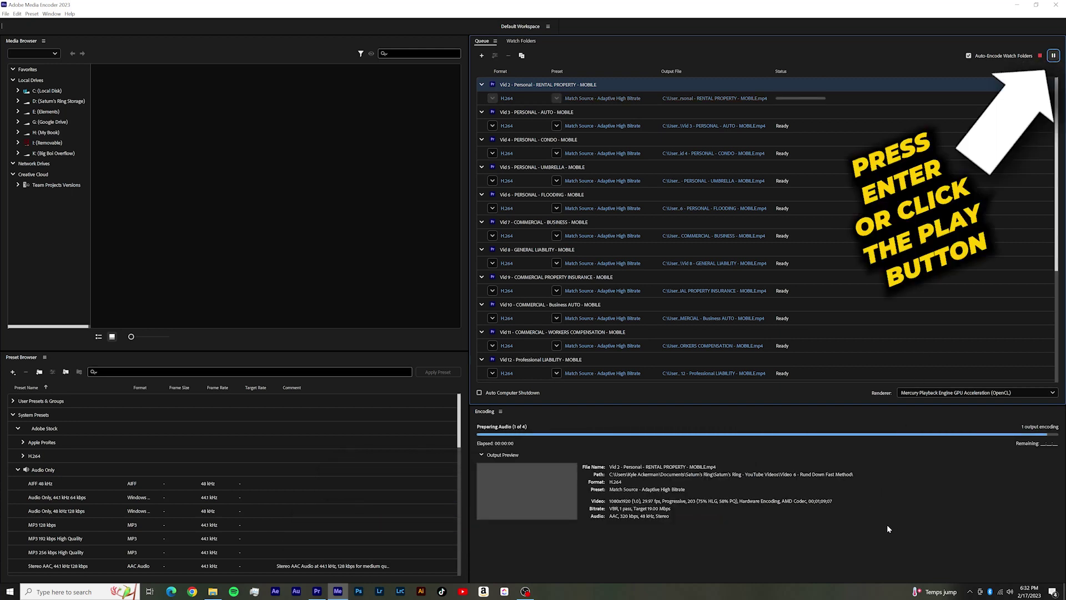